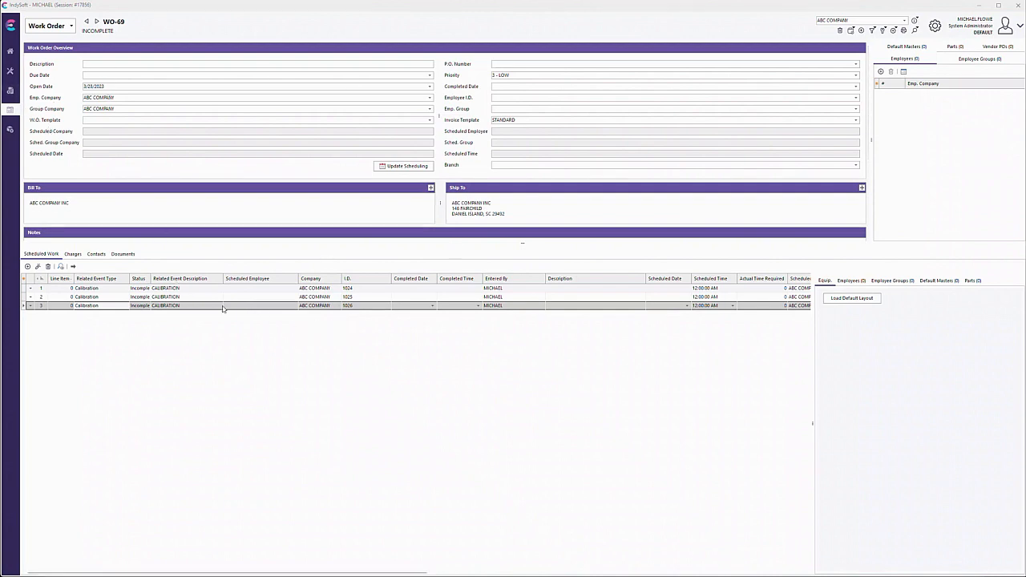
Open Pending Work and set the employee filter to All for both the work orders and the work order line items
{"action": "left_click", "coordinate": [167, 289]}
{"action": "left_click", "coordinate": [167, 307]}
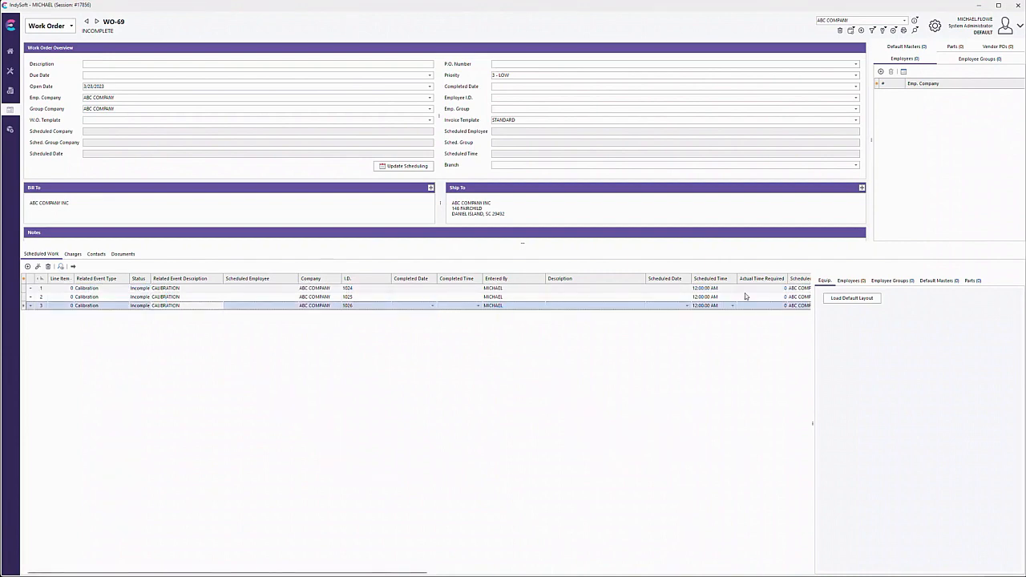
{"action": "left_click", "coordinate": [10, 90]}
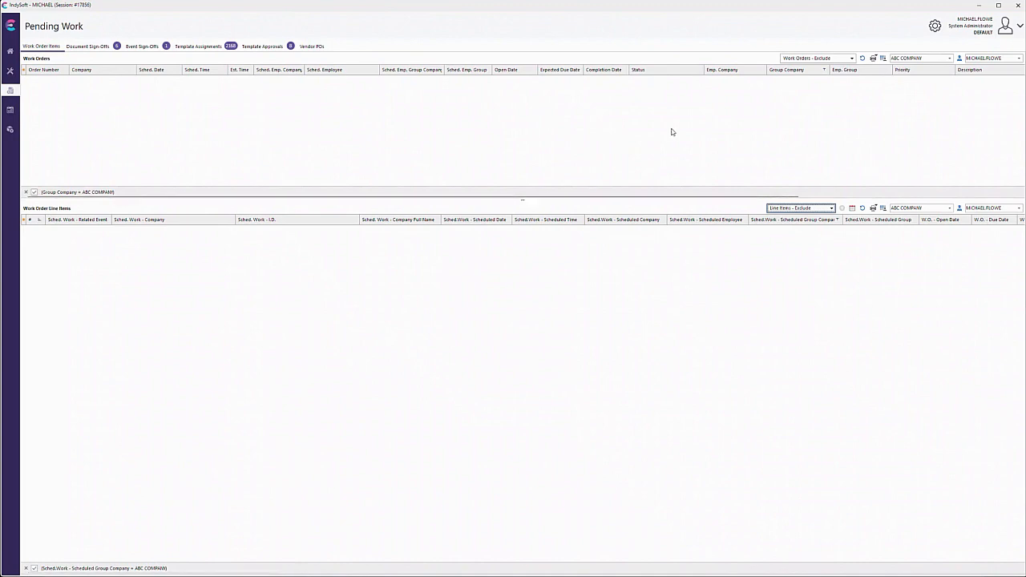
{"action": "left_click", "coordinate": [1018, 59]}
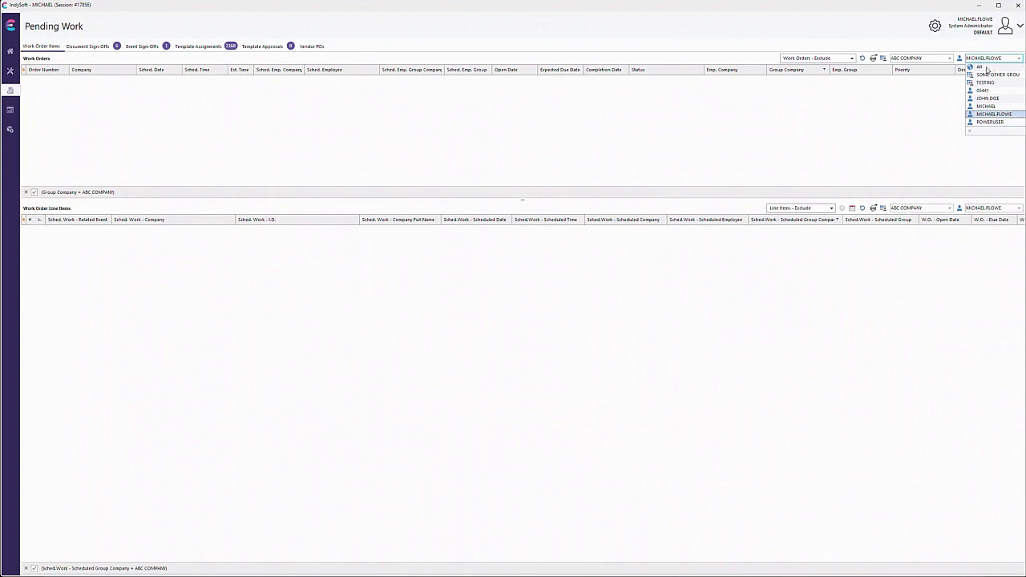
{"action": "left_click", "coordinate": [981, 68]}
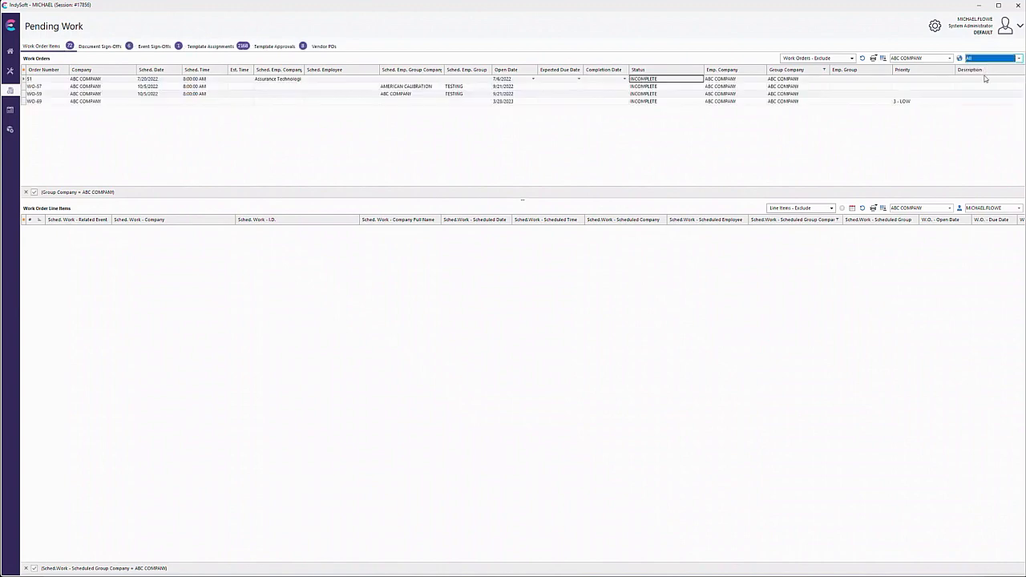
{"action": "left_click", "coordinate": [981, 211]}
{"action": "left_click", "coordinate": [980, 221]}
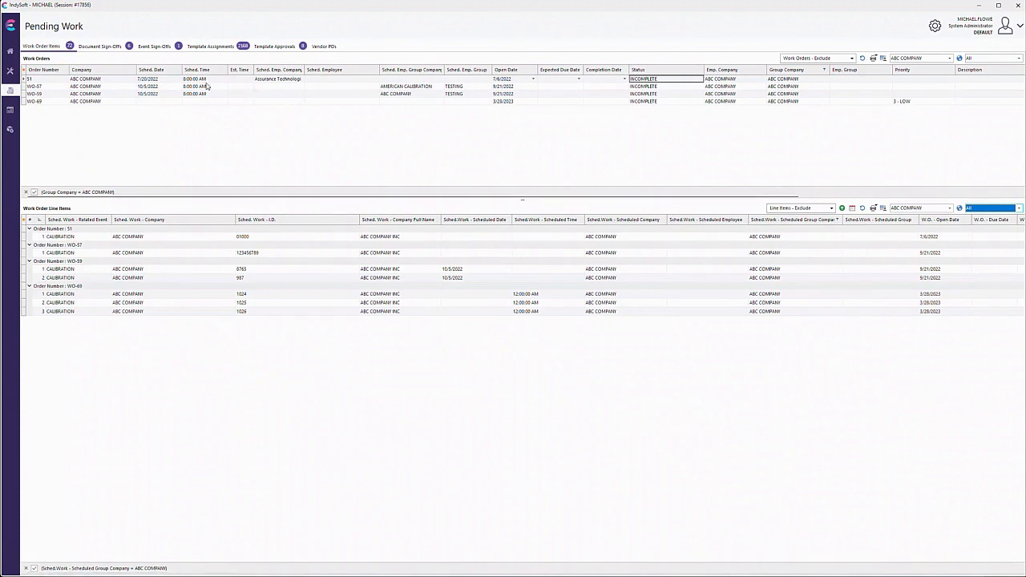
{"action": "right_click", "coordinate": [684, 101]}
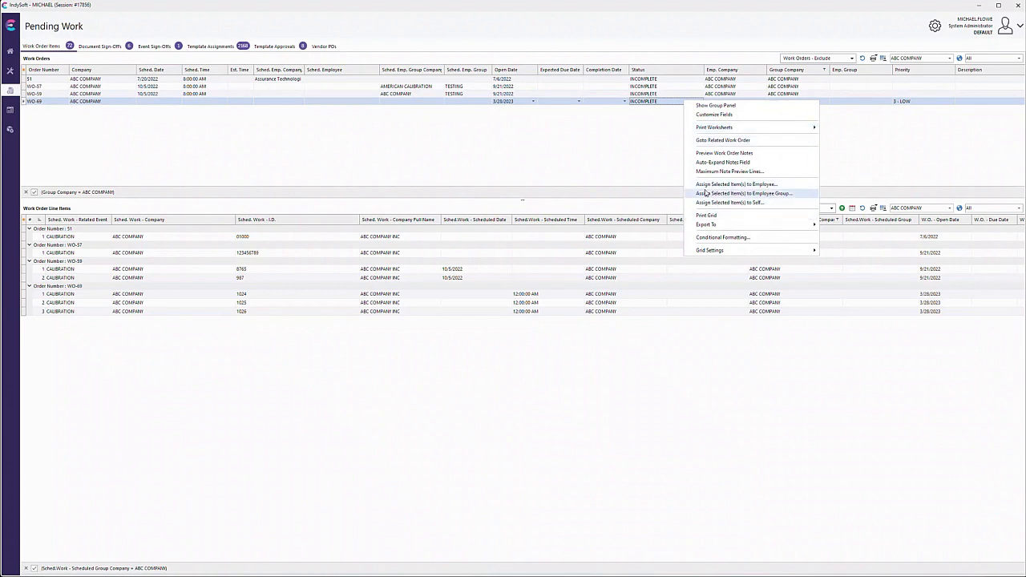
{"action": "left_click", "coordinate": [803, 189]}
{"action": "left_click", "coordinate": [566, 298]}
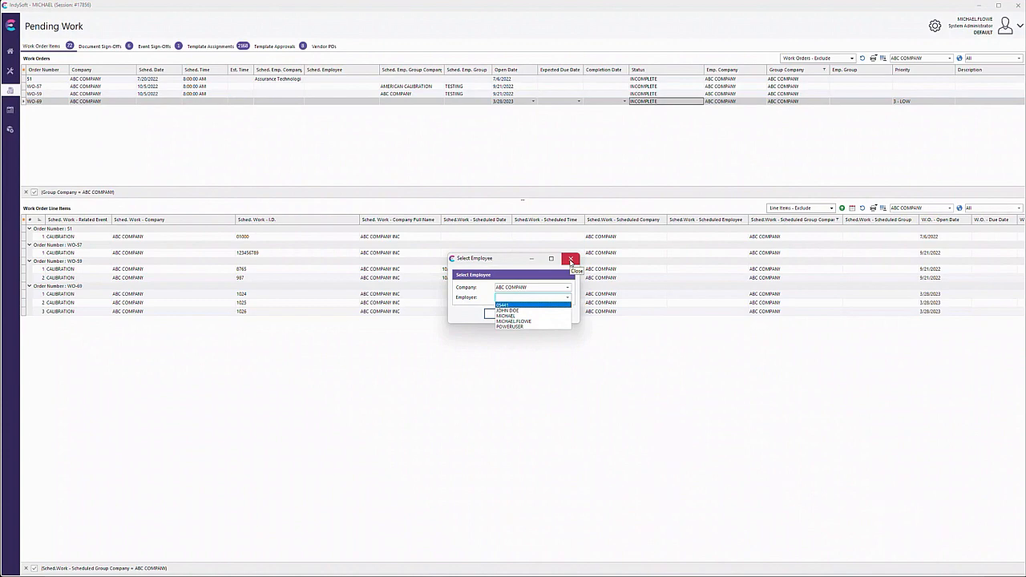
{"action": "left_click", "coordinate": [571, 260]}
Assign work order WO-69 and its three calibration line items (1024, 1025 and 1026) to yourself
{"action": "right_click", "coordinate": [659, 103]}
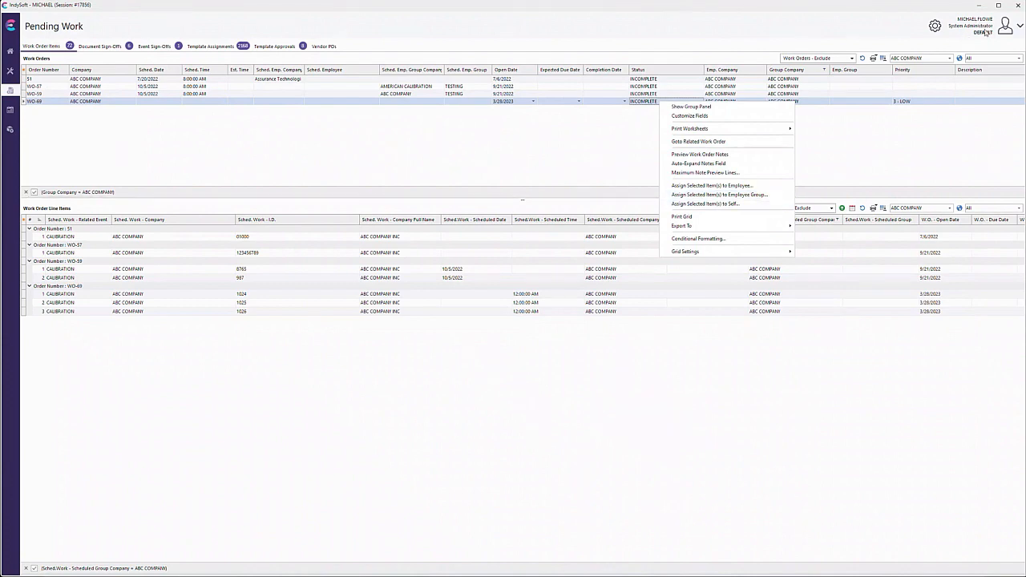
{"action": "left_click", "coordinate": [717, 204]}
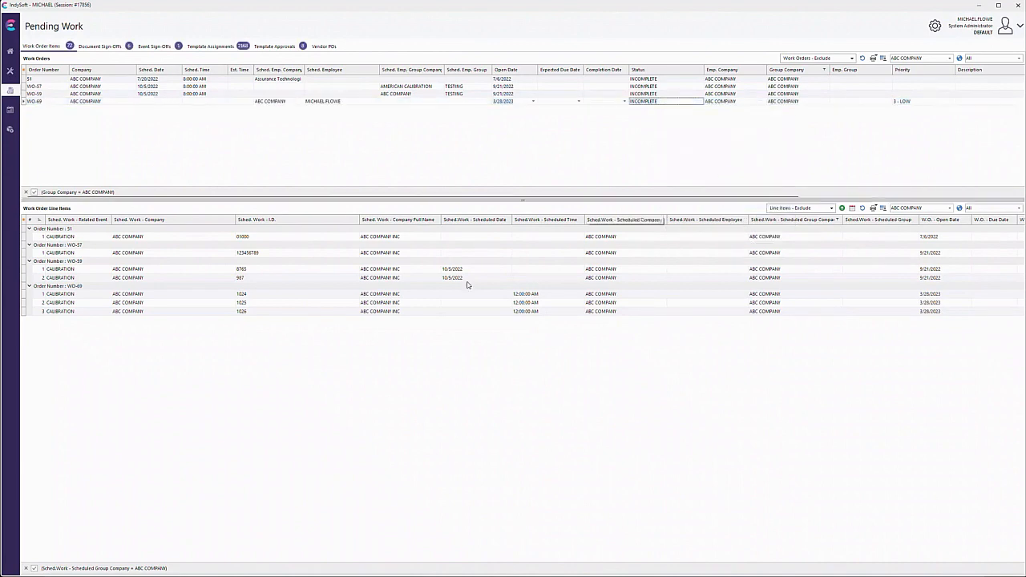
{"action": "left_click", "coordinate": [623, 294]}
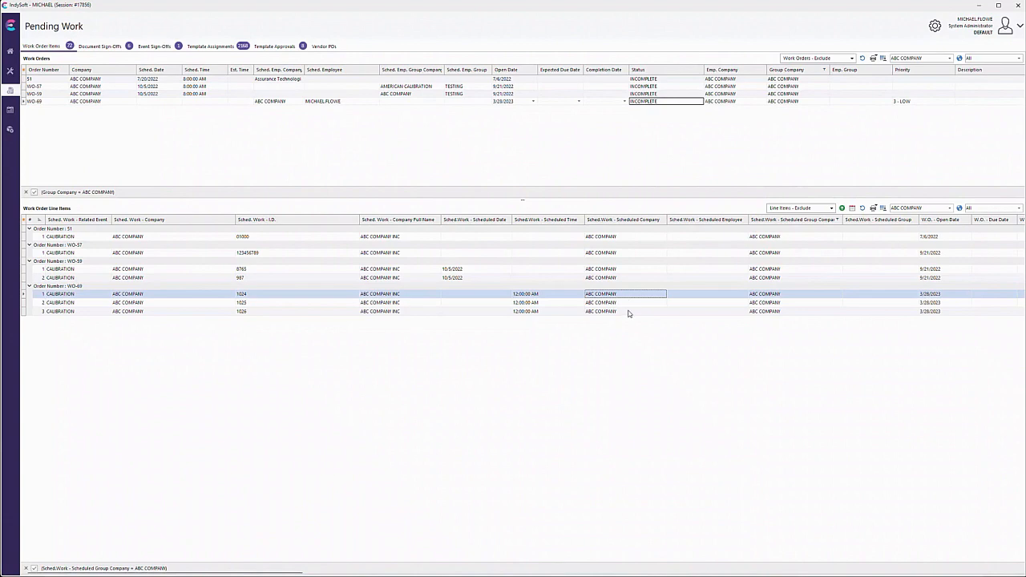
{"action": "left_click", "coordinate": [630, 312], "text": "shift"}
{"action": "right_click", "coordinate": [629, 312]}
{"action": "left_click", "coordinate": [718, 392]}
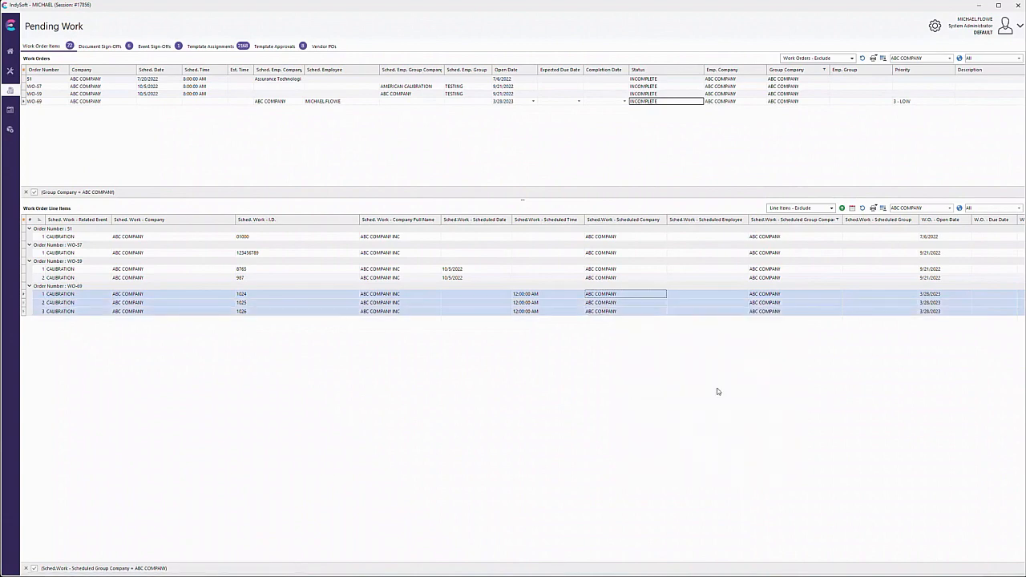
{"action": "left_click", "coordinate": [629, 297]}
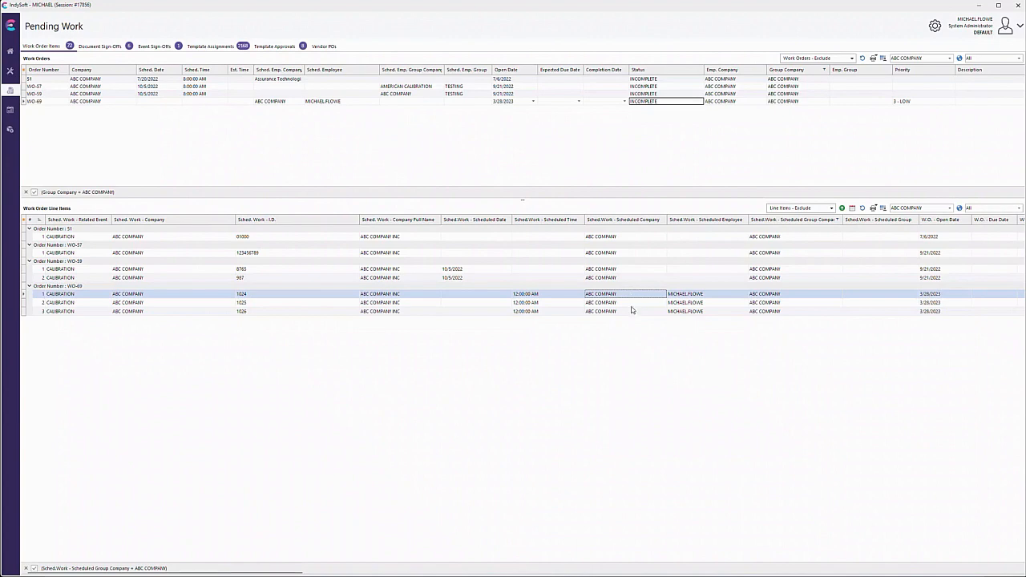
{"action": "left_click", "coordinate": [627, 312], "text": "shift"}
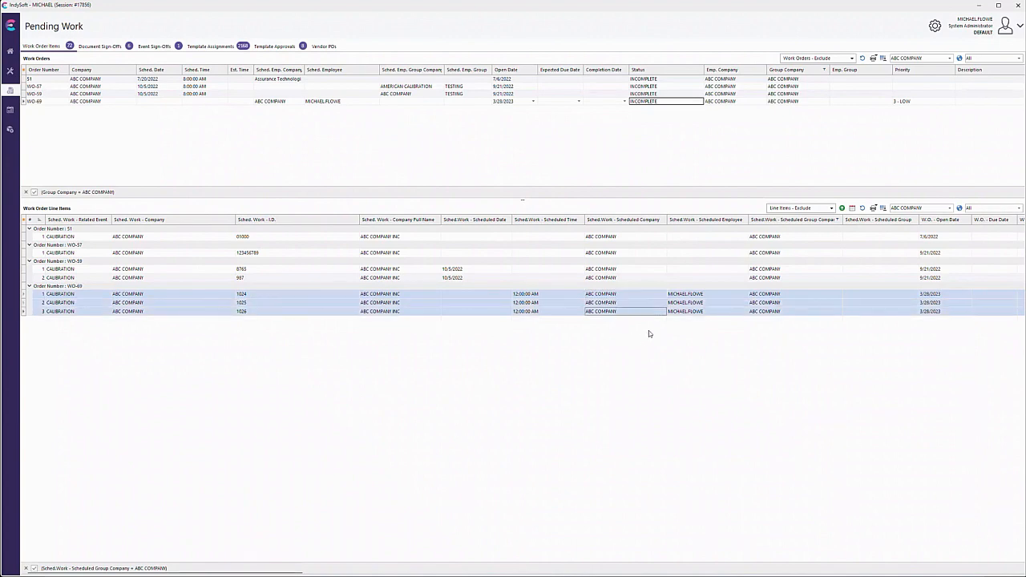
{"action": "right_click", "coordinate": [639, 315]}
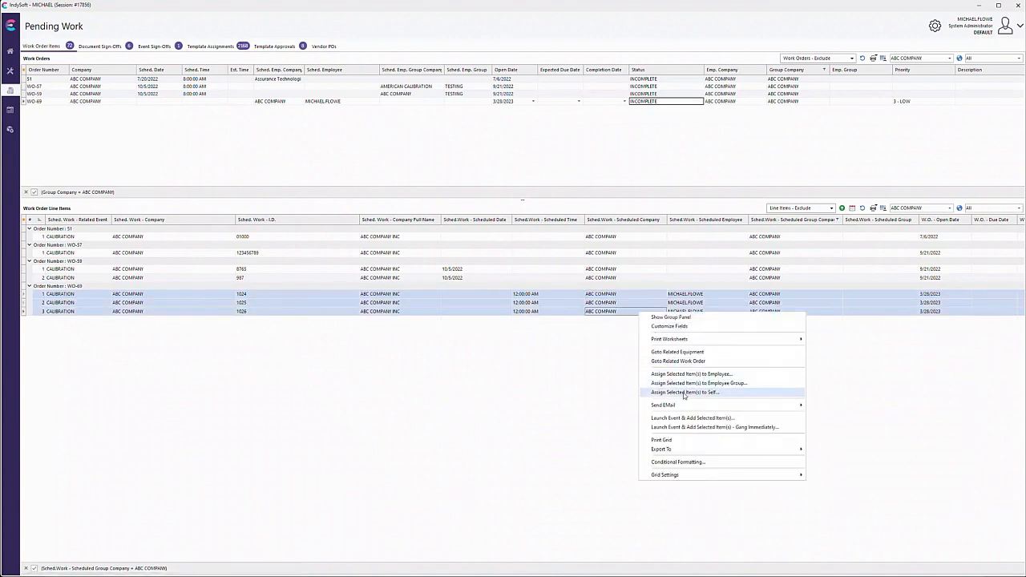
{"action": "left_click", "coordinate": [589, 384]}
Filter the line items and the work orders to those scheduled for your own employee account
{"action": "left_click", "coordinate": [994, 207]}
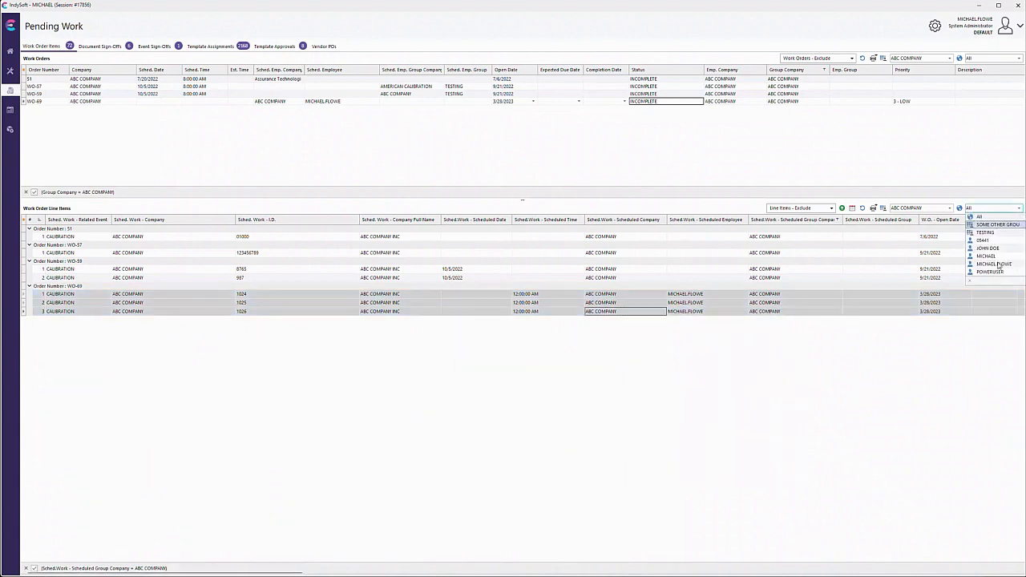
{"action": "left_click", "coordinate": [994, 264]}
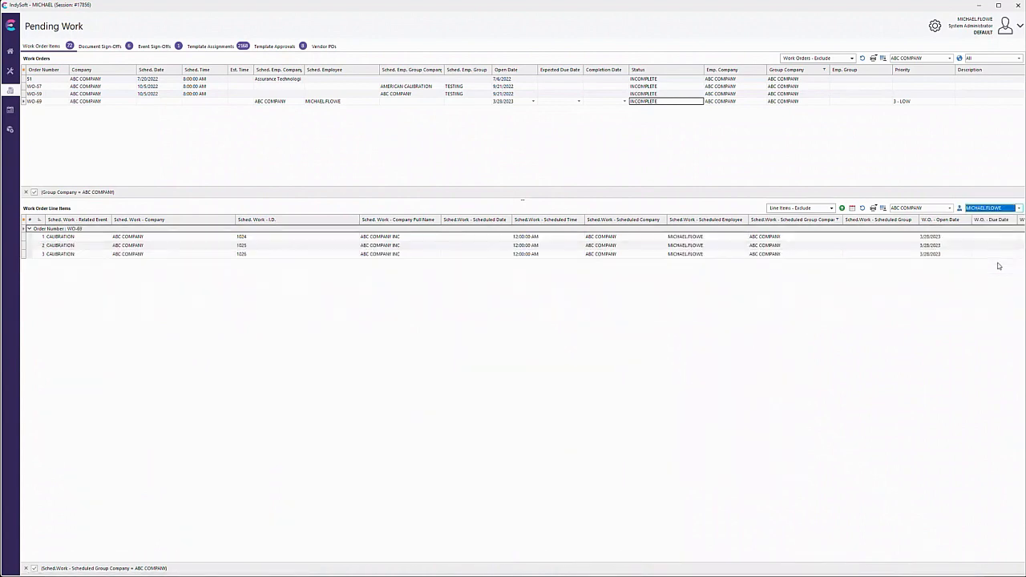
{"action": "left_click", "coordinate": [992, 58]}
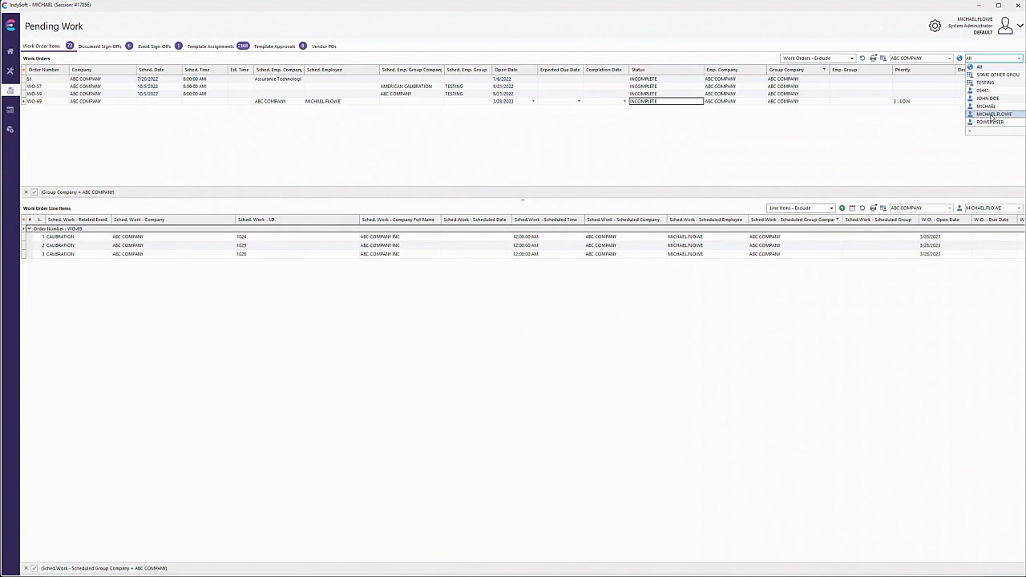
{"action": "left_click", "coordinate": [993, 115]}
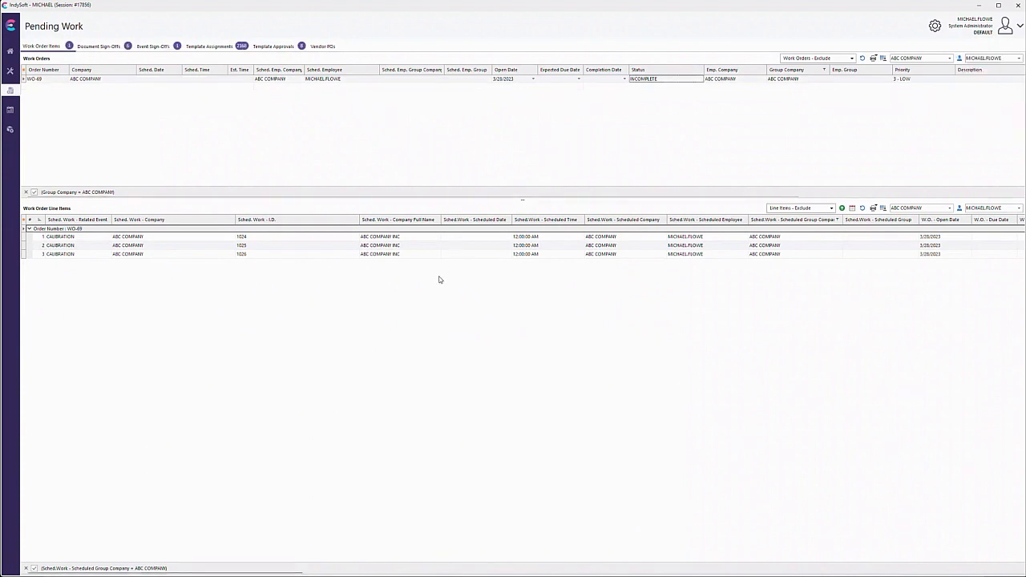
Launch a calibration event with the three WO-69 line items ganged immediately, and bring its window fully into view
{"action": "left_click", "coordinate": [426, 237]}
{"action": "left_click", "coordinate": [428, 254], "text": "shift"}
{"action": "right_click", "coordinate": [428, 255]}
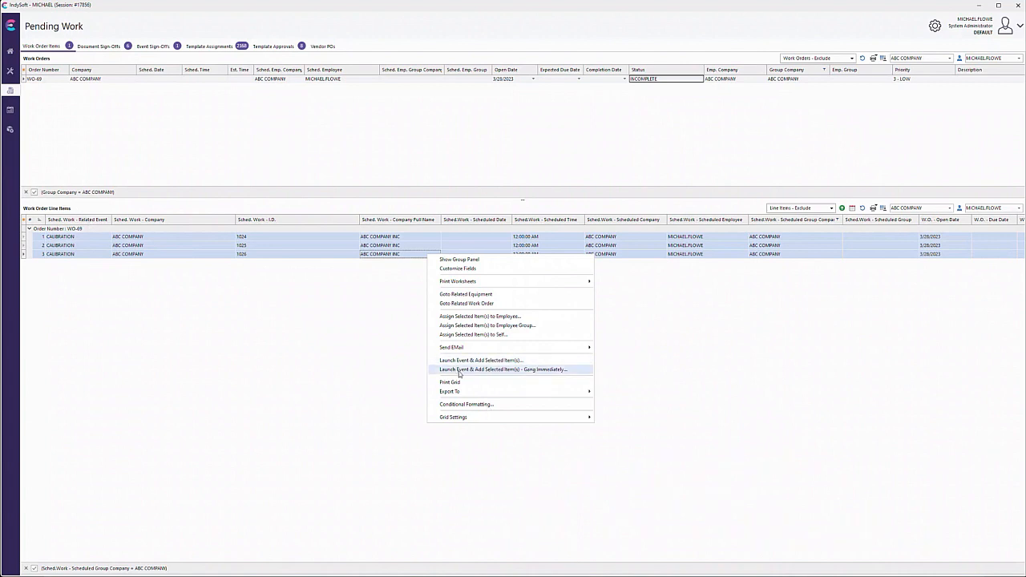
{"action": "left_click", "coordinate": [575, 375]}
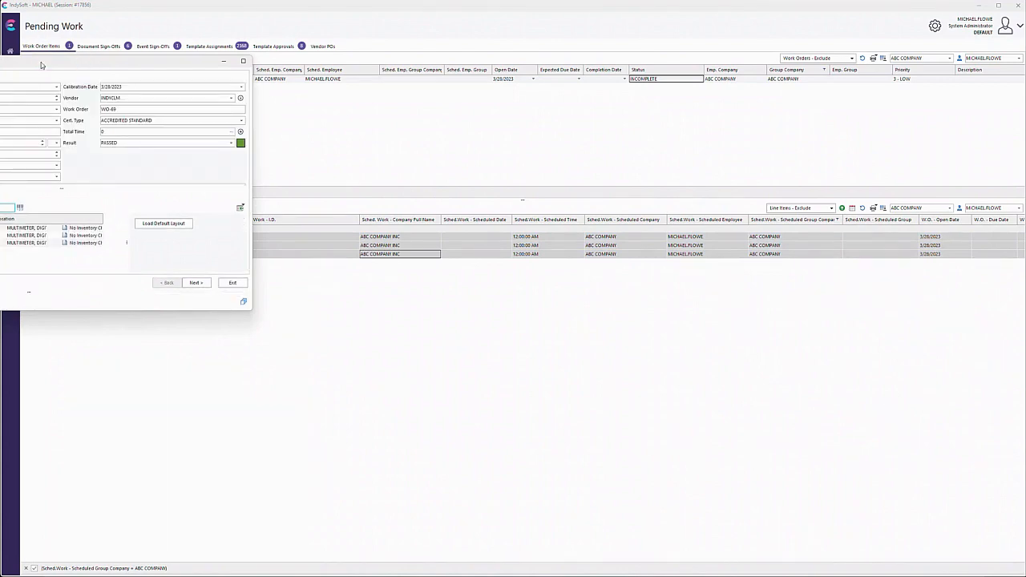
{"action": "left_click_drag", "start_coordinate": [41, 65], "coordinate": [549, 194]}
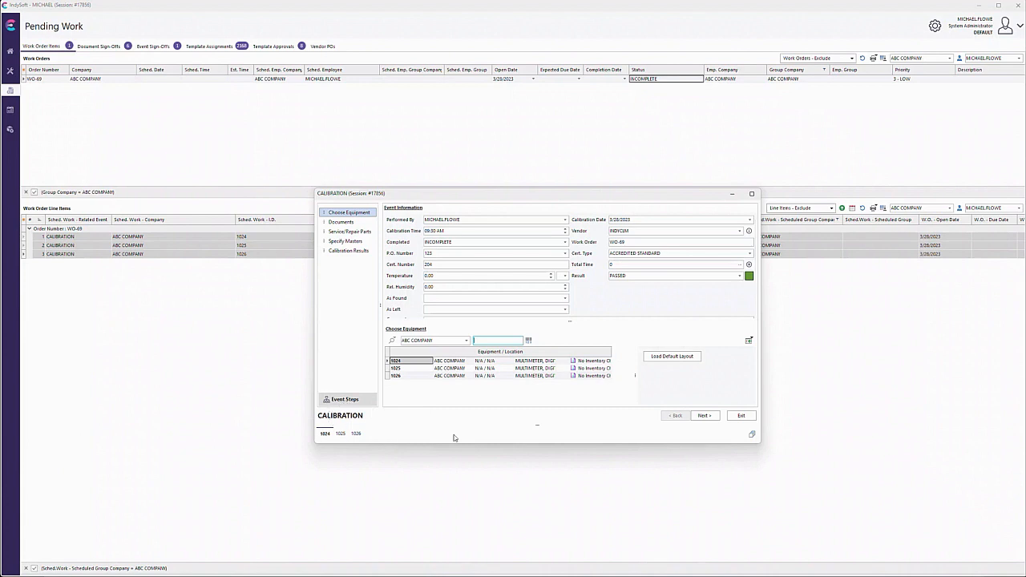
Look through the ganged calibration tabs up to equipment 1026 and reposition the event window
{"action": "left_click", "coordinate": [357, 434]}
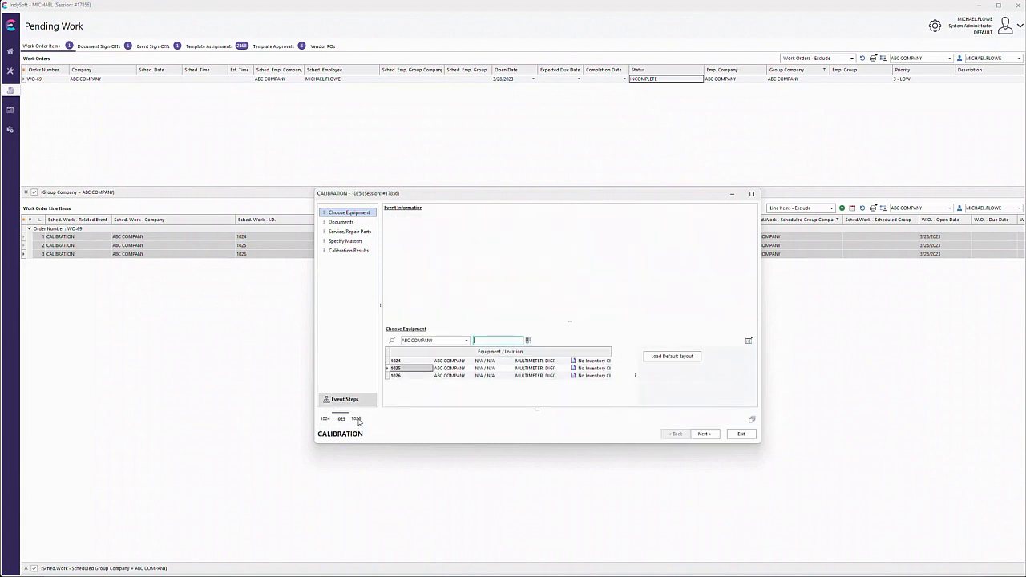
{"action": "left_click", "coordinate": [358, 418]}
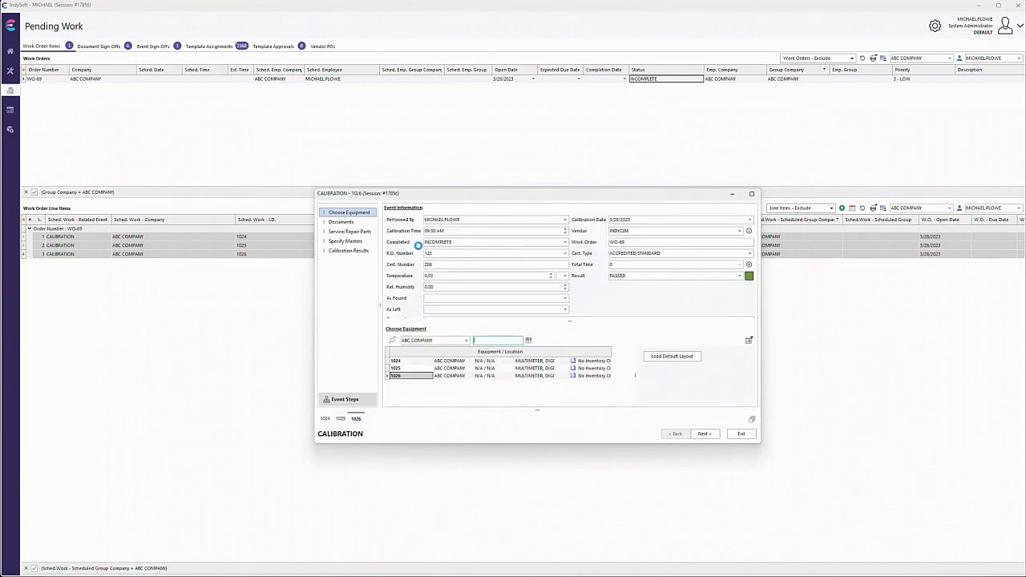
{"action": "left_click_drag", "start_coordinate": [437, 199], "coordinate": [360, 143]}
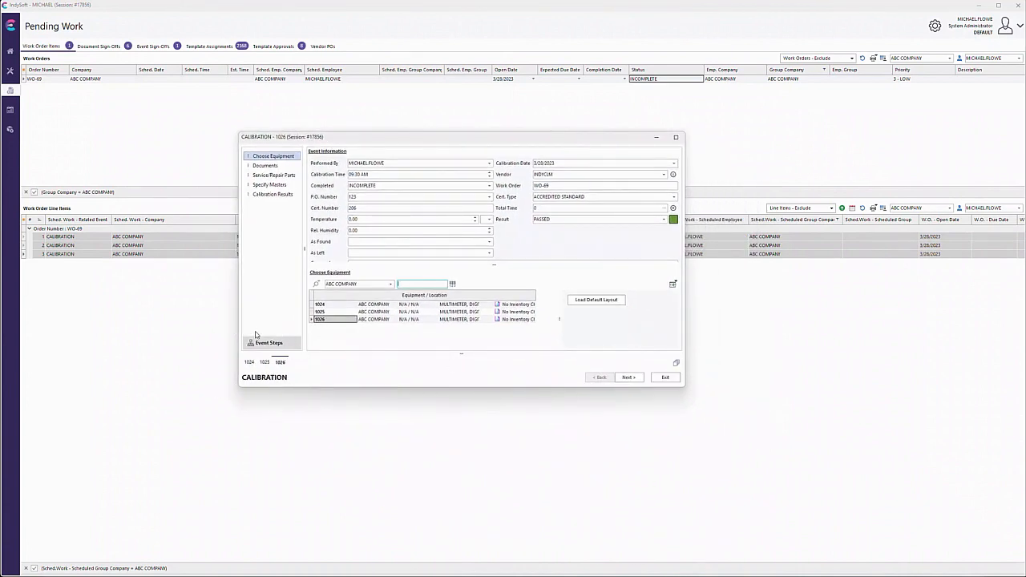
Try to auto-finish the ganged calibration tabs for equipment 1024, 1025 and 1026, dismissing each warning
{"action": "left_click", "coordinate": [675, 363]}
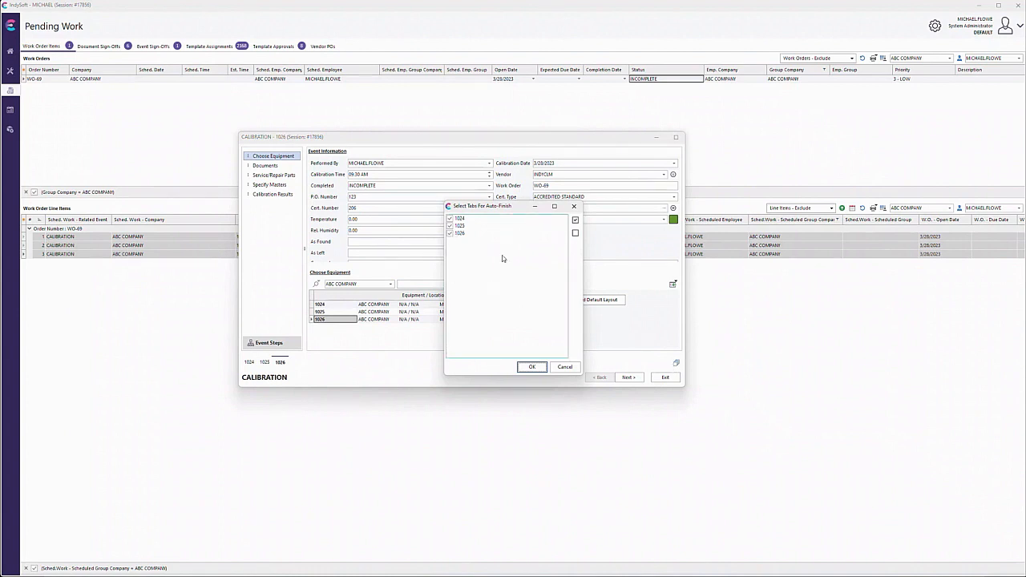
{"action": "left_click", "coordinate": [452, 232]}
{"action": "left_click", "coordinate": [451, 233]}
{"action": "left_click", "coordinate": [531, 366]}
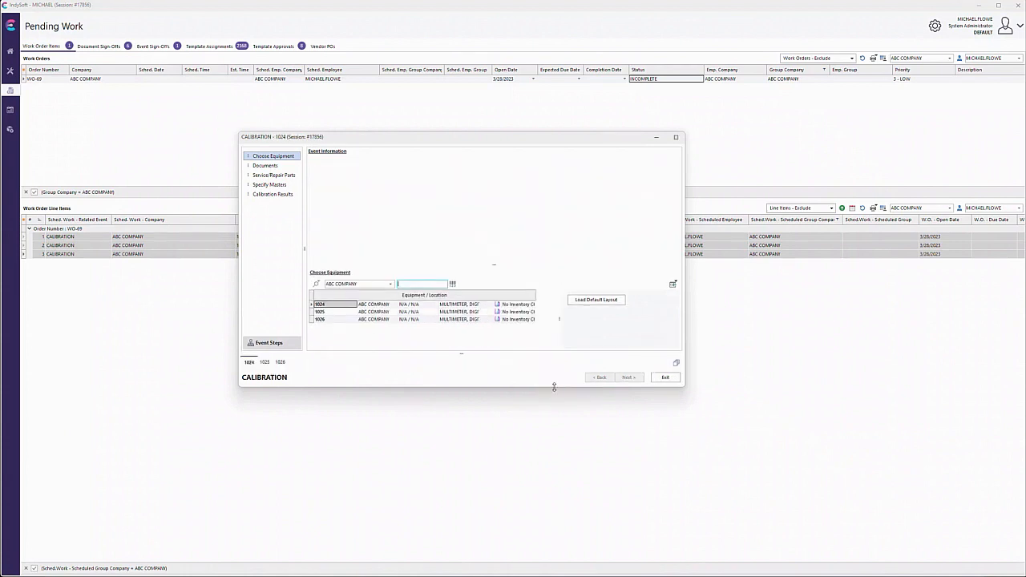
{"action": "left_click", "coordinate": [520, 305]}
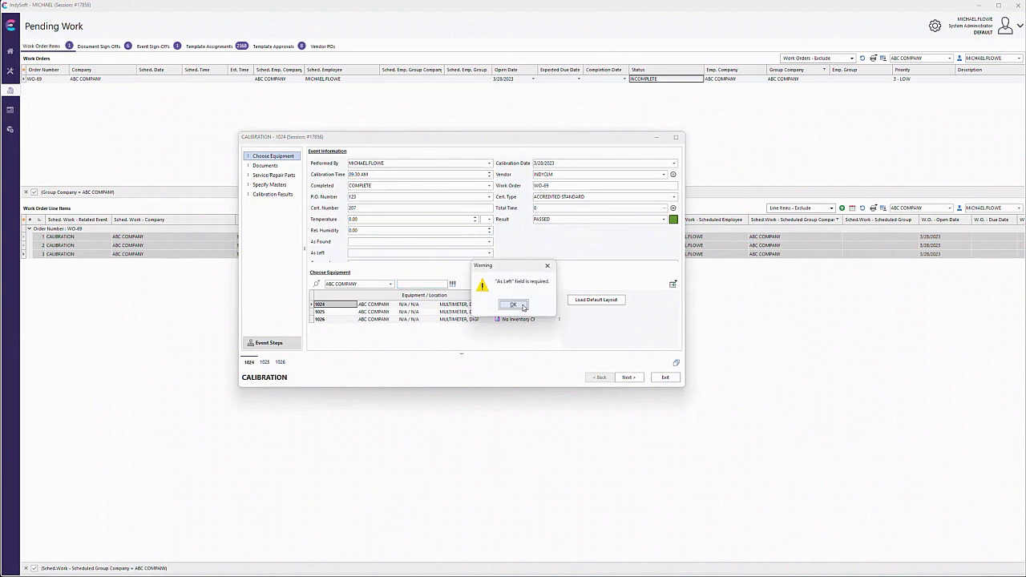
{"action": "left_click", "coordinate": [522, 305]}
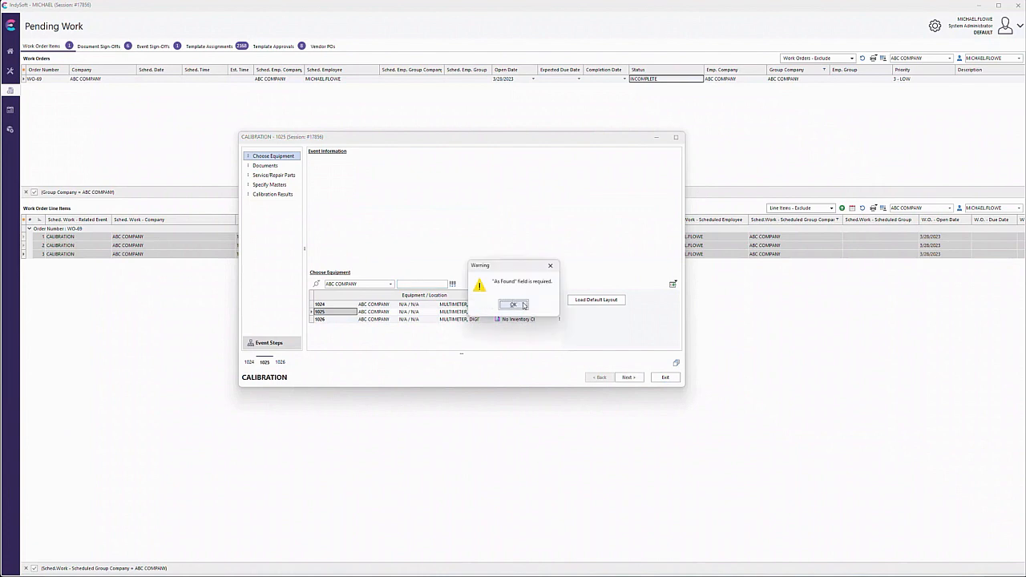
{"action": "left_click", "coordinate": [523, 304]}
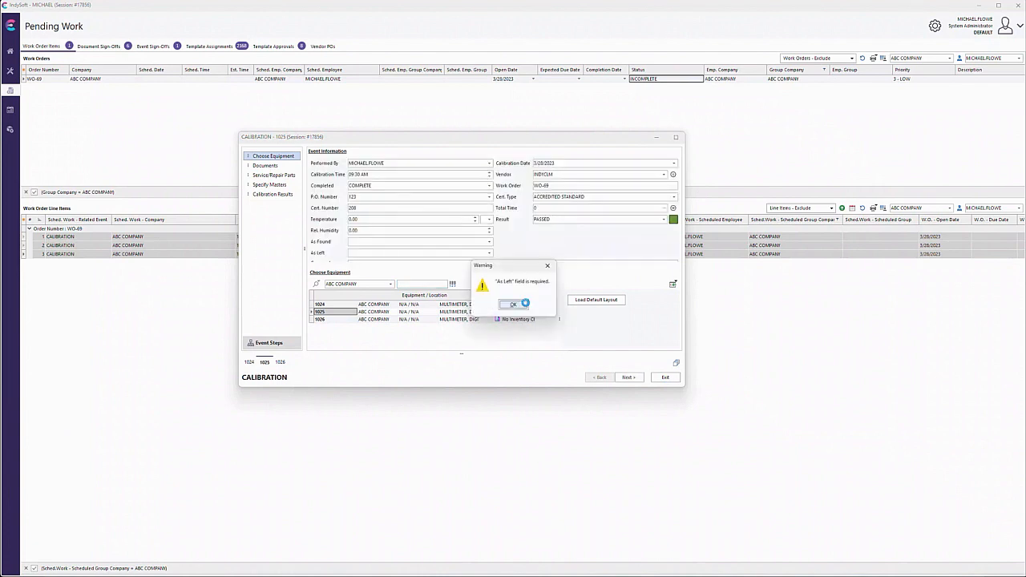
{"action": "left_click", "coordinate": [524, 304]}
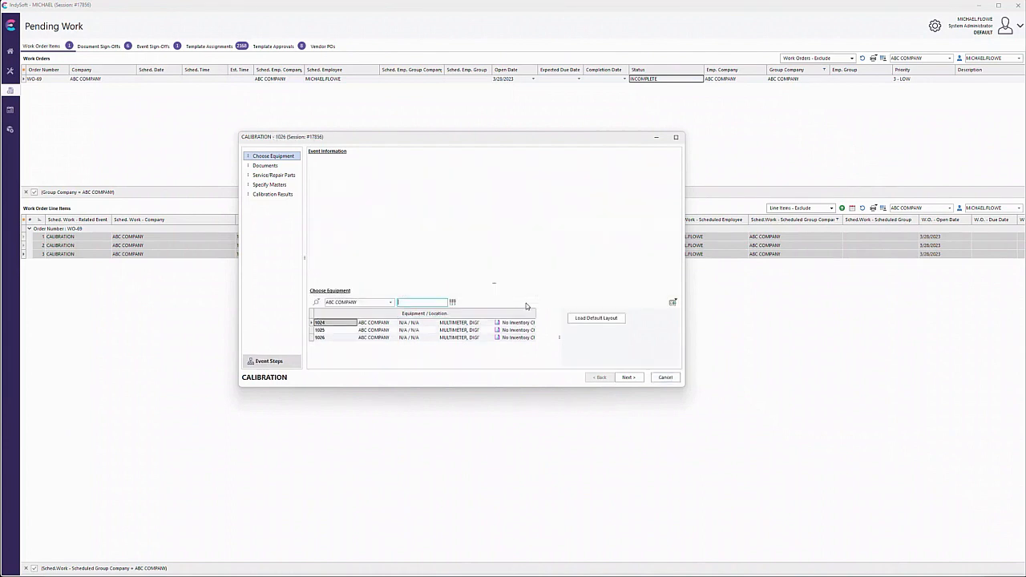
{"action": "left_click", "coordinate": [514, 304]}
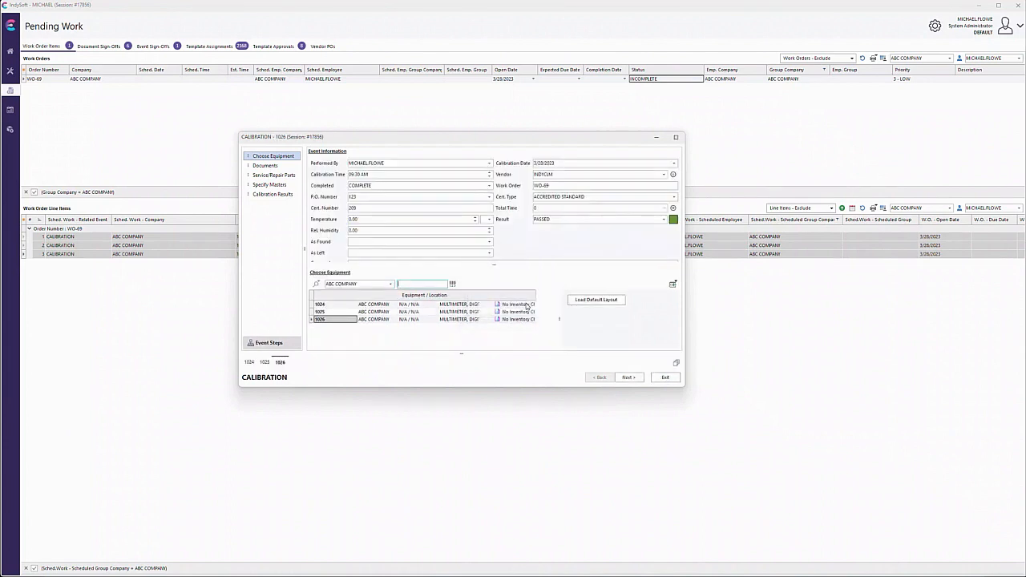
{"action": "left_click", "coordinate": [523, 305]}
Set both As Found and As Left to IN TOLERANCE for equipment 1024 in the calibration event
{"action": "left_click", "coordinate": [249, 363]}
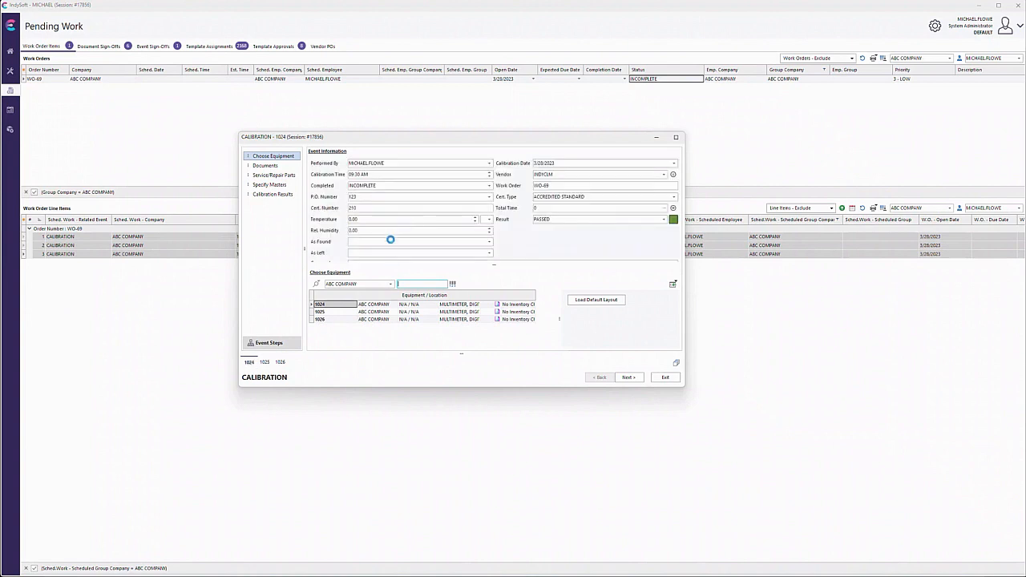
{"action": "left_click", "coordinate": [376, 242]}
{"action": "left_click", "coordinate": [377, 242]}
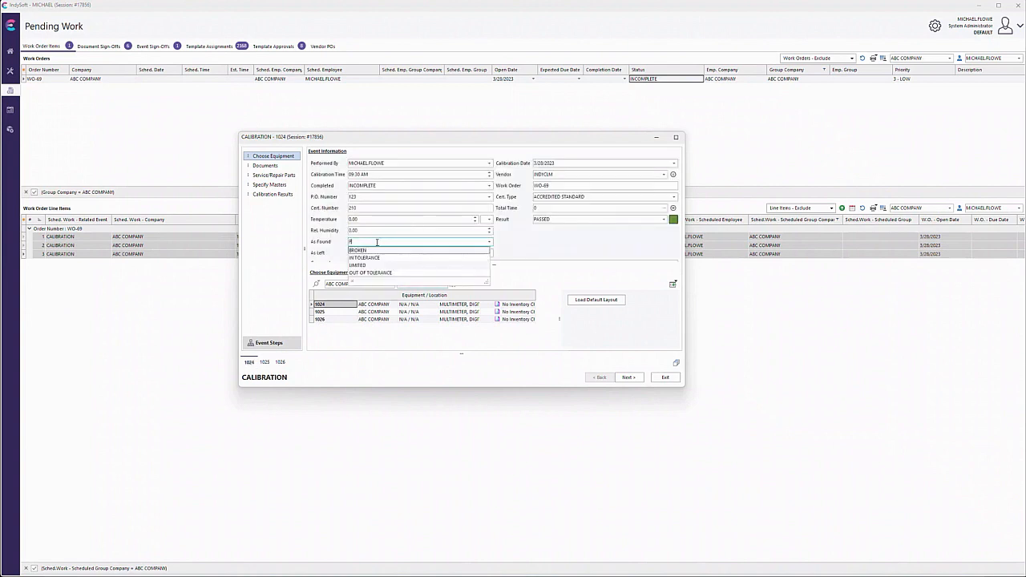
{"action": "left_click", "coordinate": [375, 258]}
{"action": "left_click", "coordinate": [377, 252]}
{"action": "left_click", "coordinate": [379, 268]}
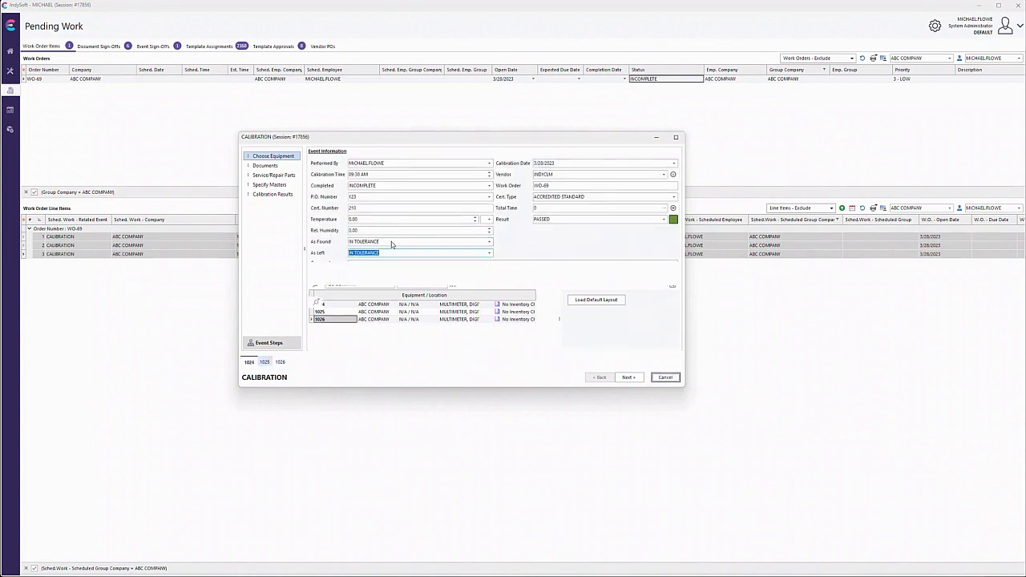
Set both As Found and As Left to IN TOLERANCE for equipment 1025 in the calibration event
{"action": "left_click", "coordinate": [391, 241]}
{"action": "left_click", "coordinate": [390, 257]}
{"action": "left_click", "coordinate": [385, 253]}
{"action": "type", "text": "i"}
Set both As Found and As Left to IN TOLERANCE for equipment 1026 in the calibration event
{"action": "left_click", "coordinate": [281, 363]}
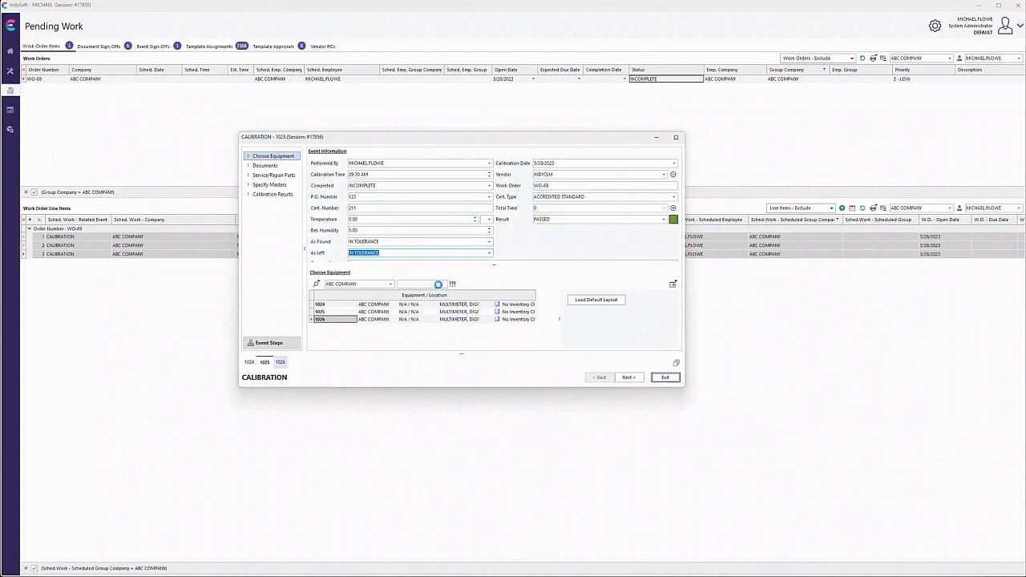
{"action": "left_click", "coordinate": [389, 242]}
{"action": "type", "text": "i"}
{"action": "left_click", "coordinate": [389, 254]}
{"action": "type", "text": "i"}
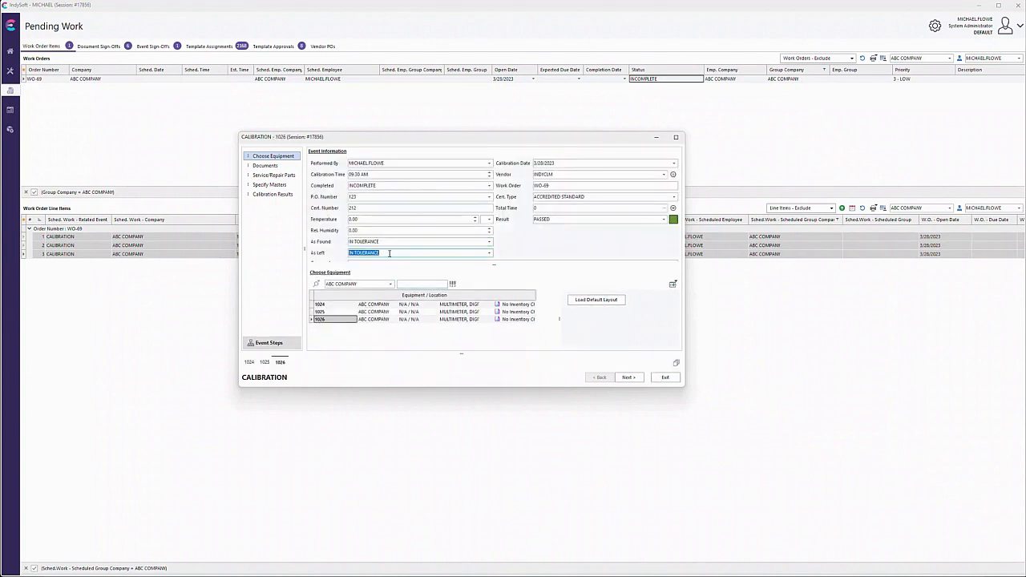
Try again to auto-finish the calibrations for equipment 1024, 1025 and 1026, dismissing the alert for each one
{"action": "left_click", "coordinate": [676, 363]}
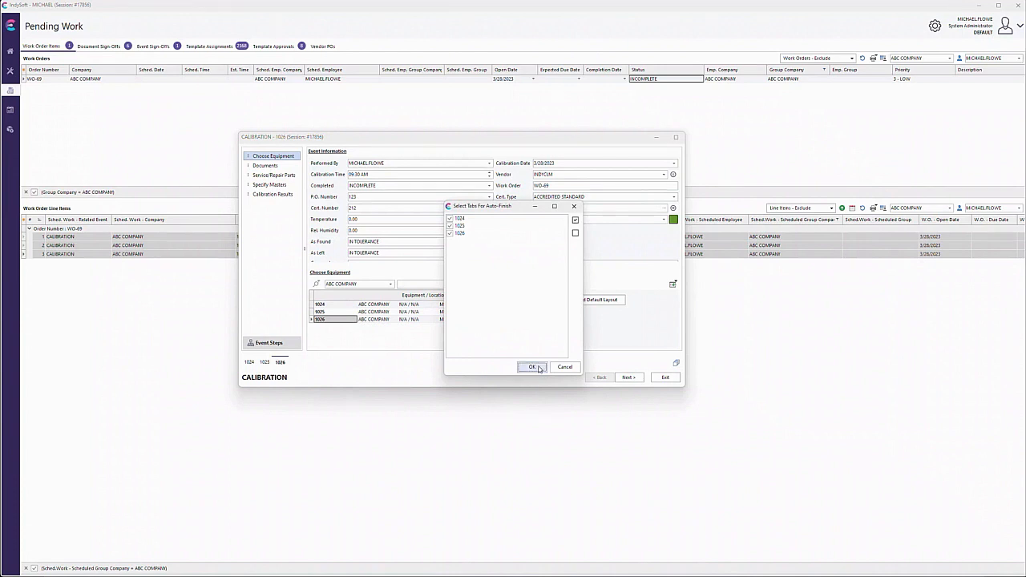
{"action": "left_click", "coordinate": [532, 367]}
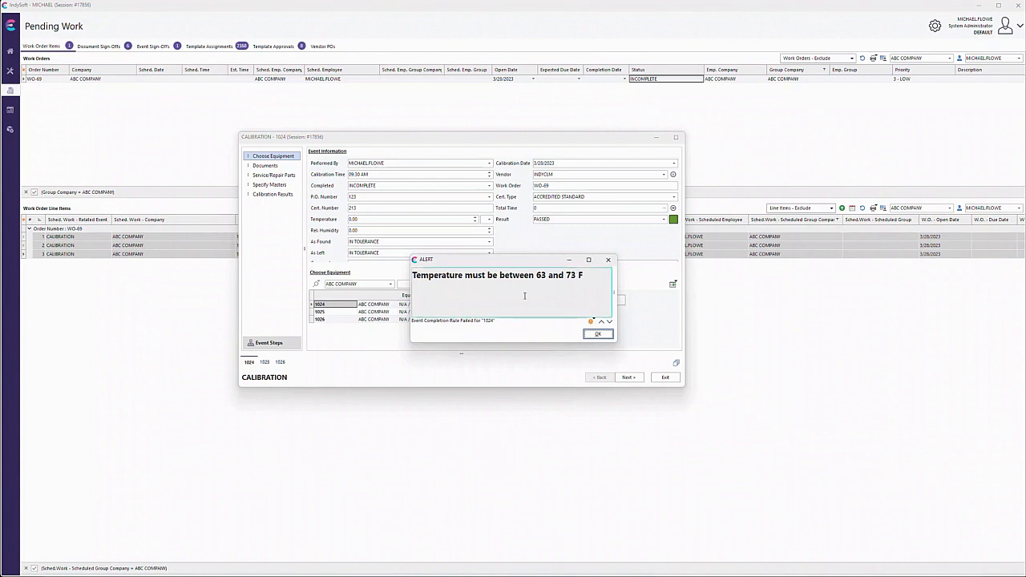
{"action": "left_click", "coordinate": [598, 335]}
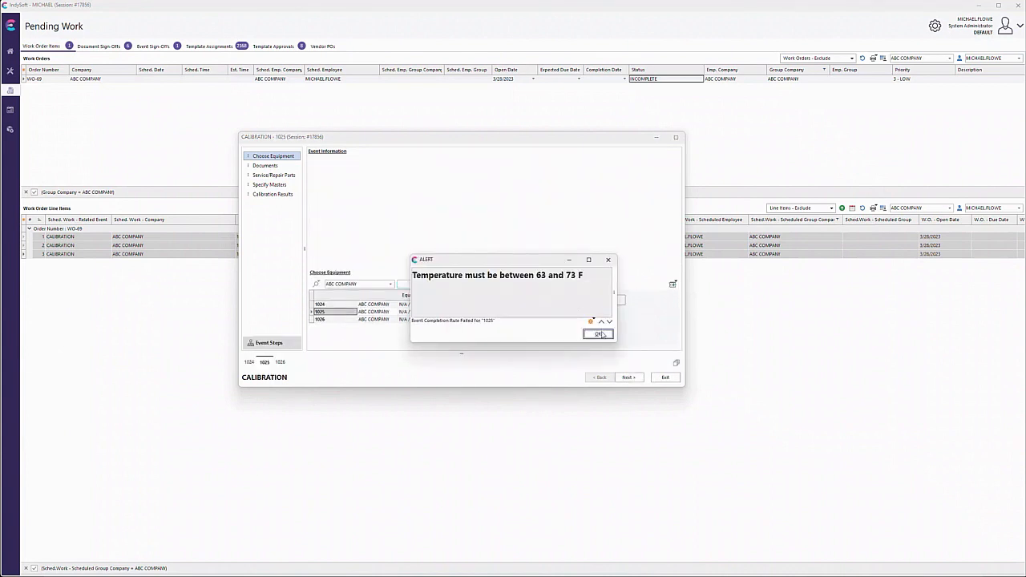
{"action": "left_click", "coordinate": [600, 335]}
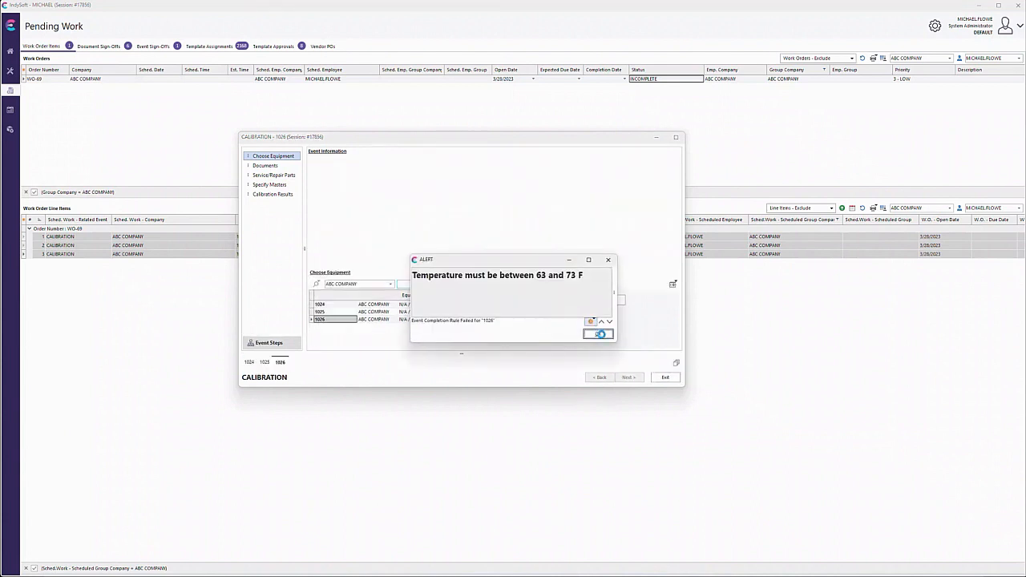
{"action": "left_click", "coordinate": [600, 333]}
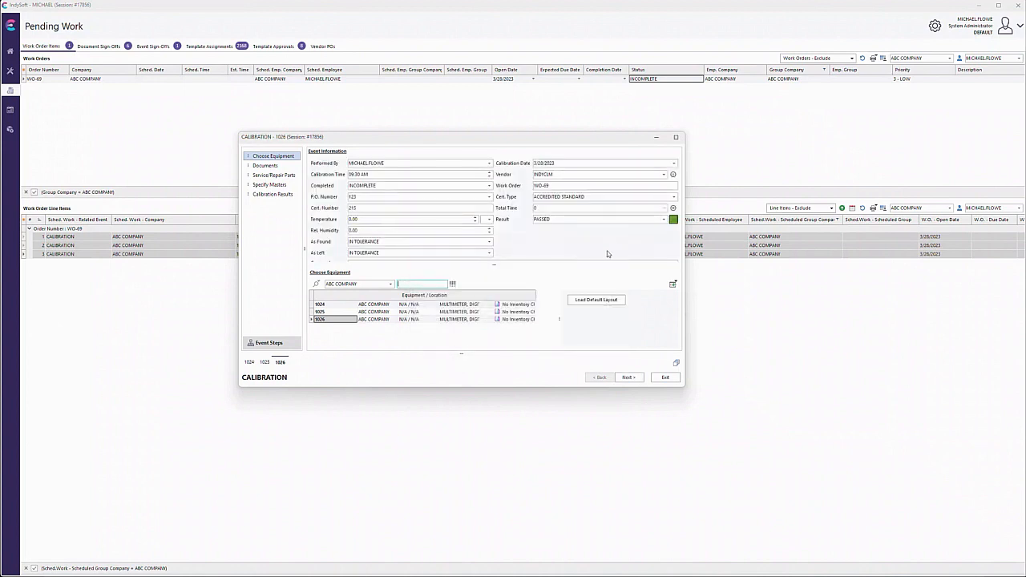